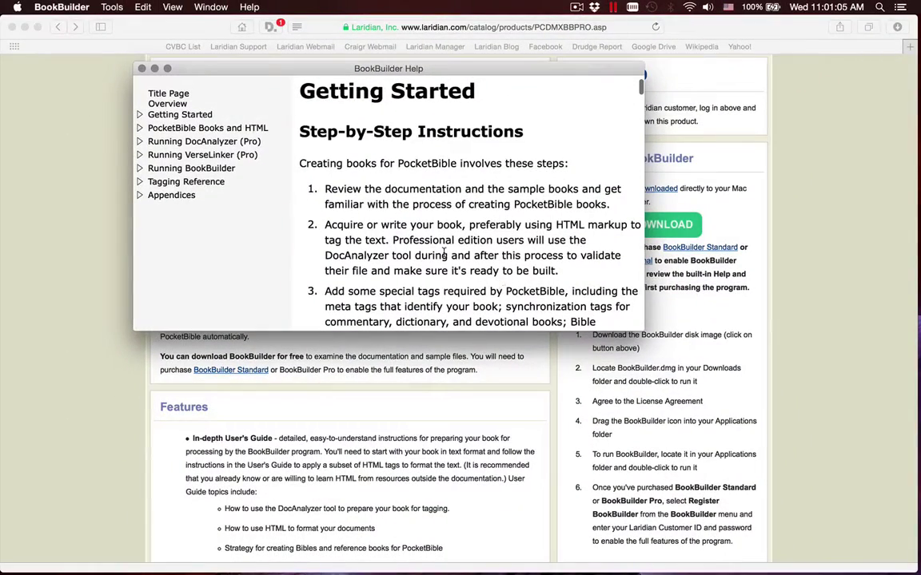
# Close the help window and export the sample files to the Samples folder inside Downloads.
pyautogui.click(142, 69)
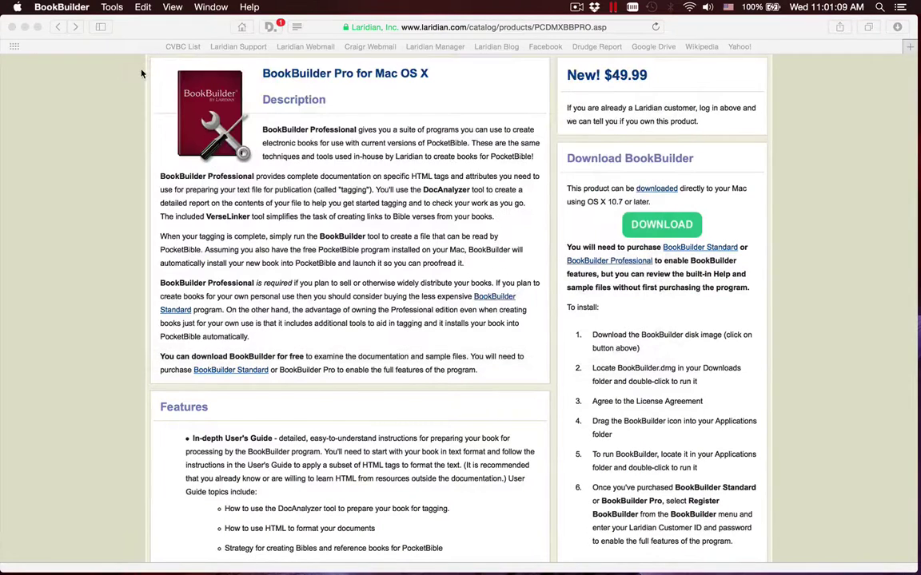
pyautogui.click(108, 11)
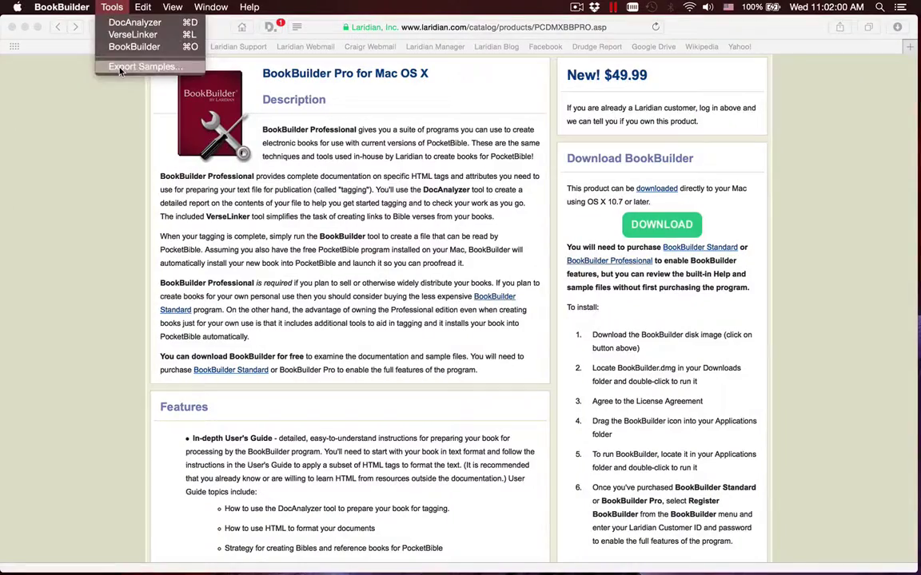
pyautogui.click(242, 136)
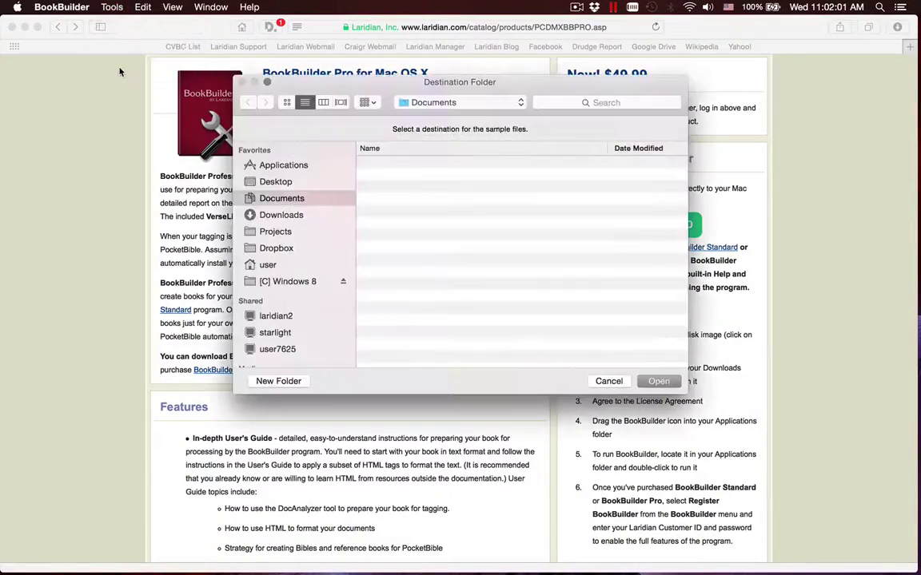
pyautogui.click(280, 215)
pyautogui.doubleClick(394, 163)
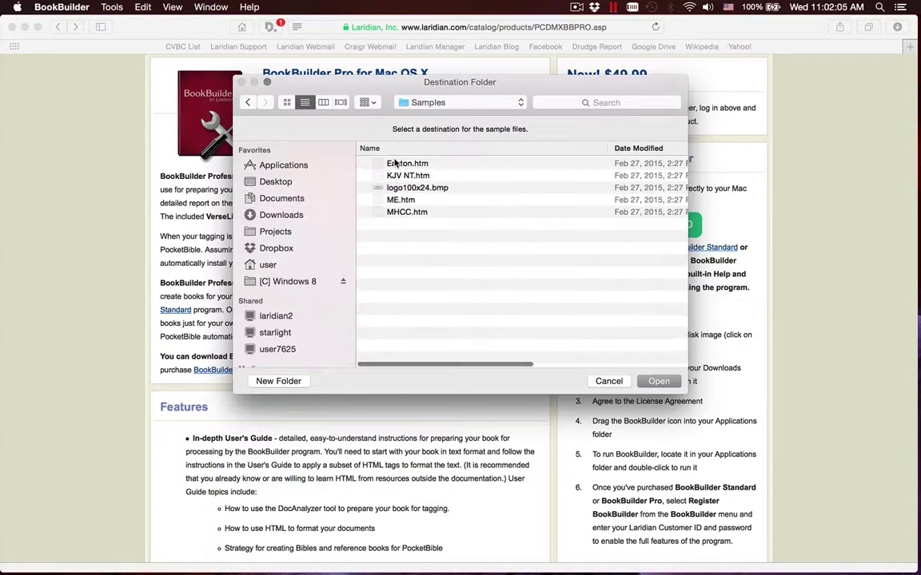
pyautogui.click(656, 381)
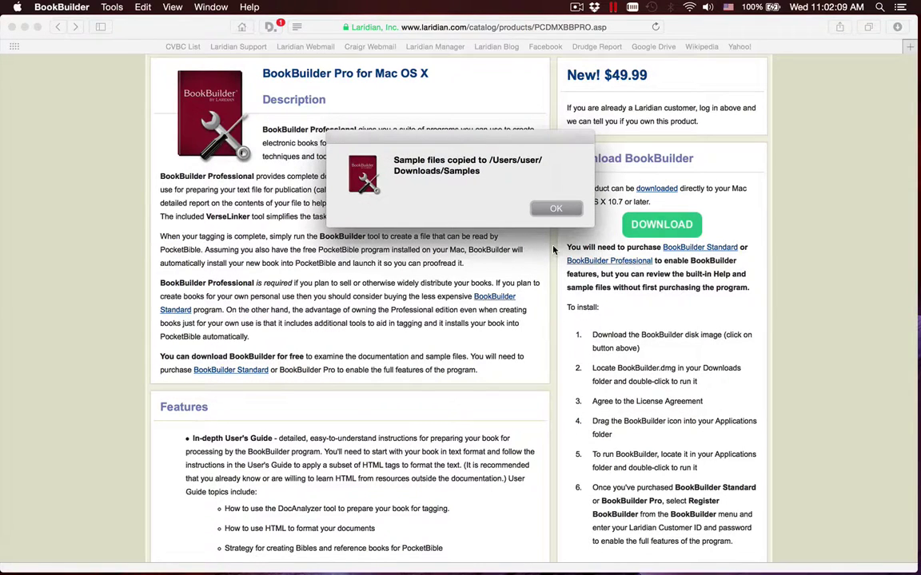
pyautogui.click(546, 208)
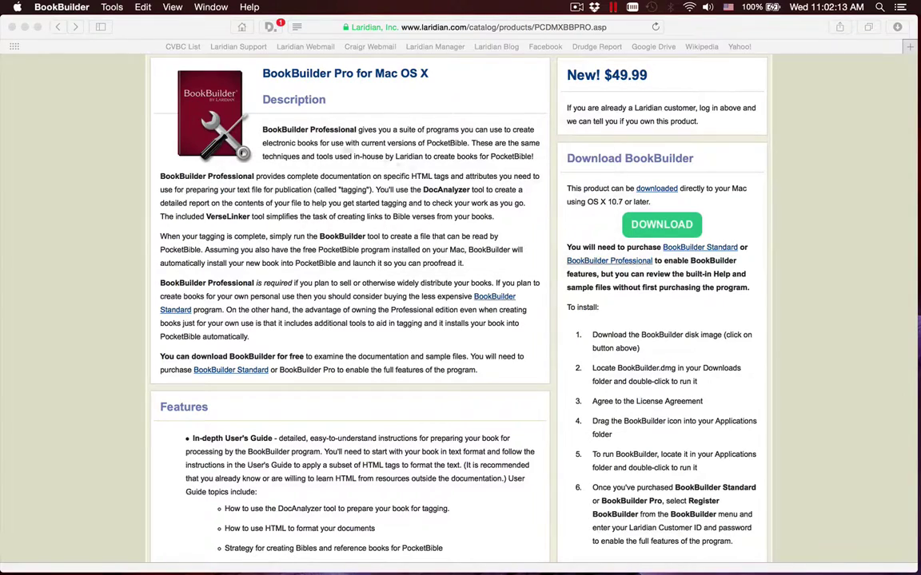
# Run DocAnalyzer on Easton.htm from the Samples folder, analyzing both character entities and tags.
pyautogui.click(104, 9)
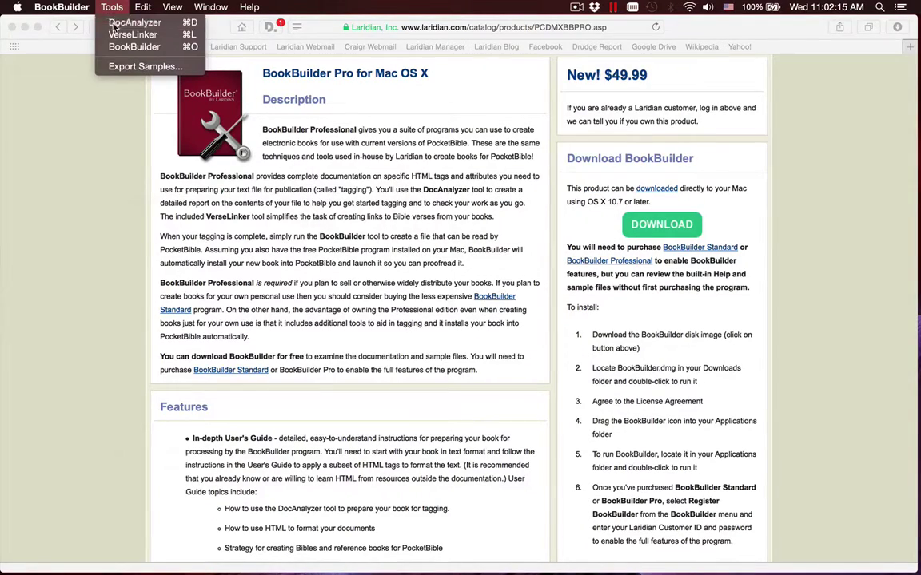
pyautogui.click(115, 24)
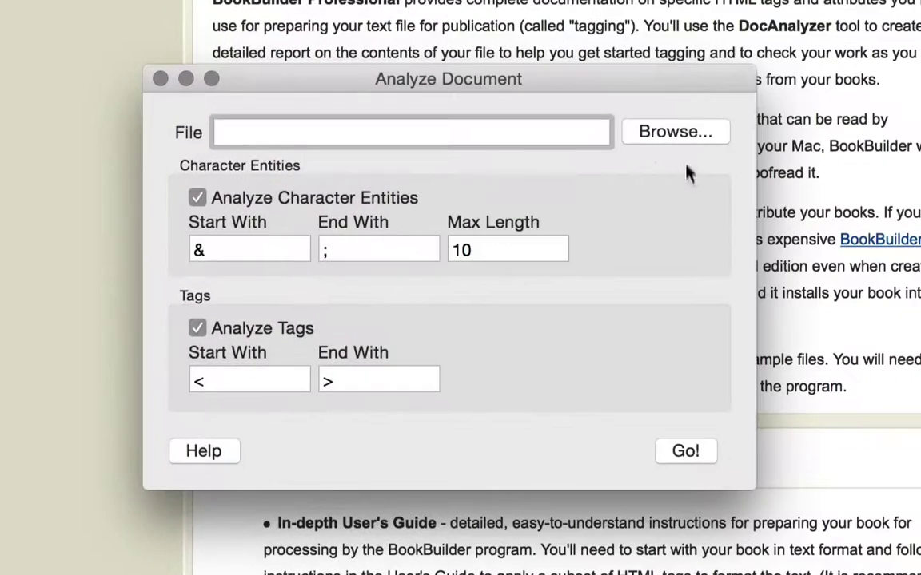
pyautogui.click(675, 131)
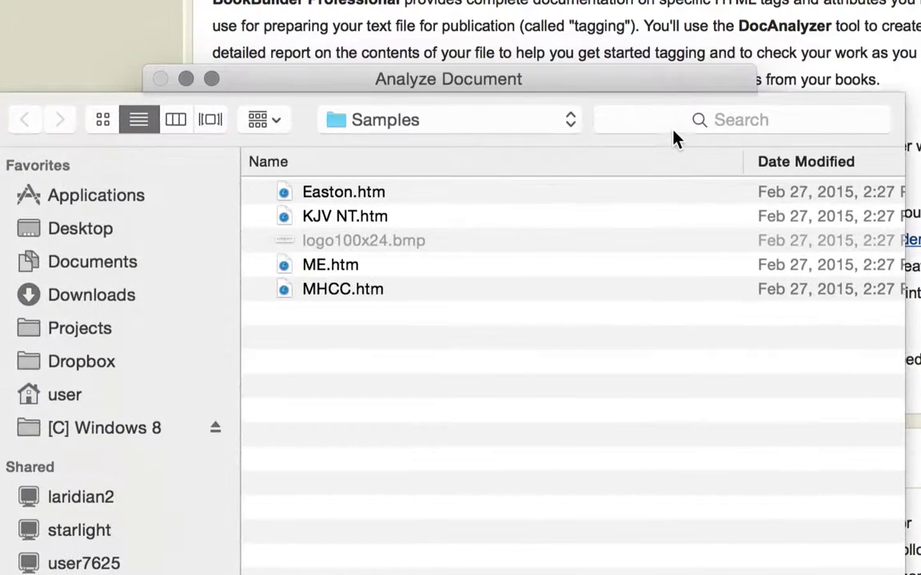
pyautogui.doubleClick(352, 193)
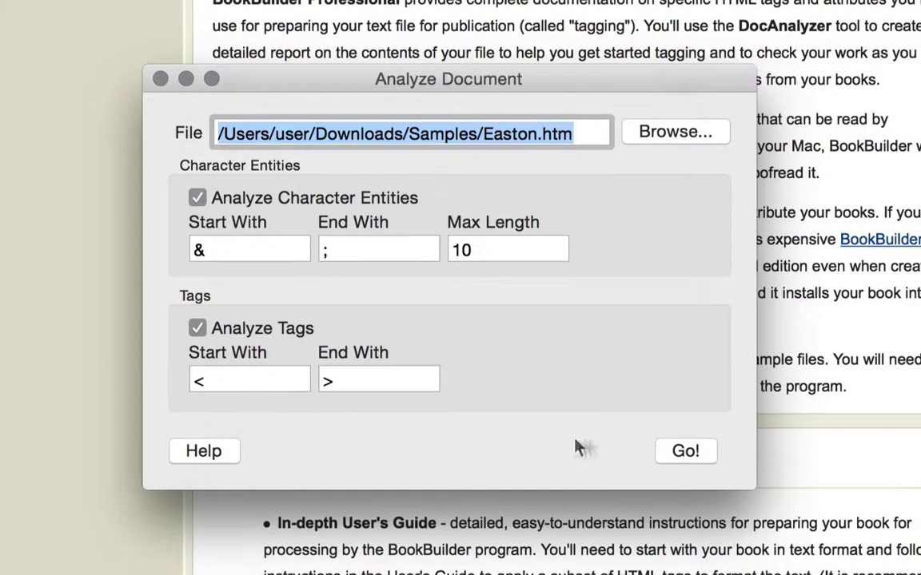
pyautogui.click(685, 451)
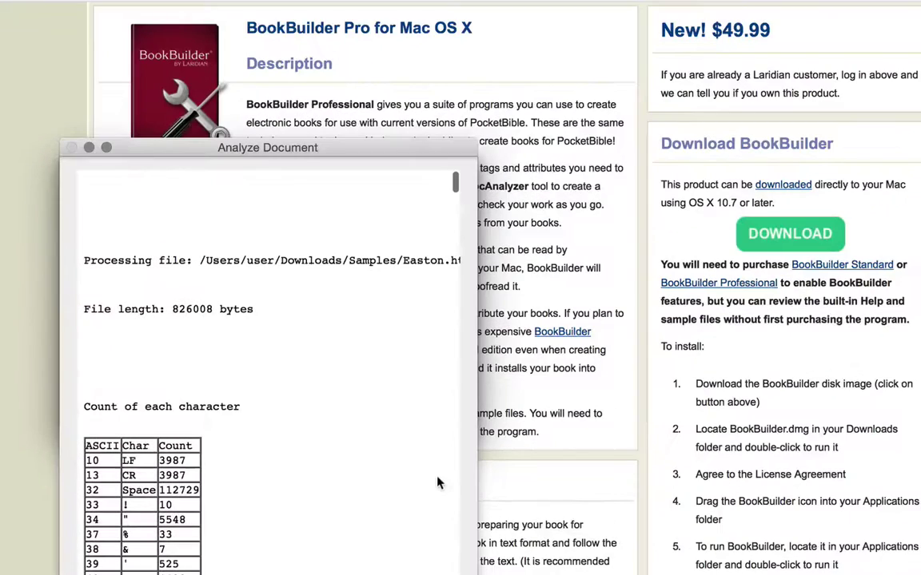
# Enlarge the analysis report, examine its counts of characters, entities, tags, attributes and attribute values, and close the report and DocAnalyzer.
pyautogui.moveTo(477, 500); pyautogui.dragTo(676, 495)
pyautogui.moveTo(319, 151); pyautogui.dragTo(551, 16)
pyautogui.scroll(-5, 360, 132)
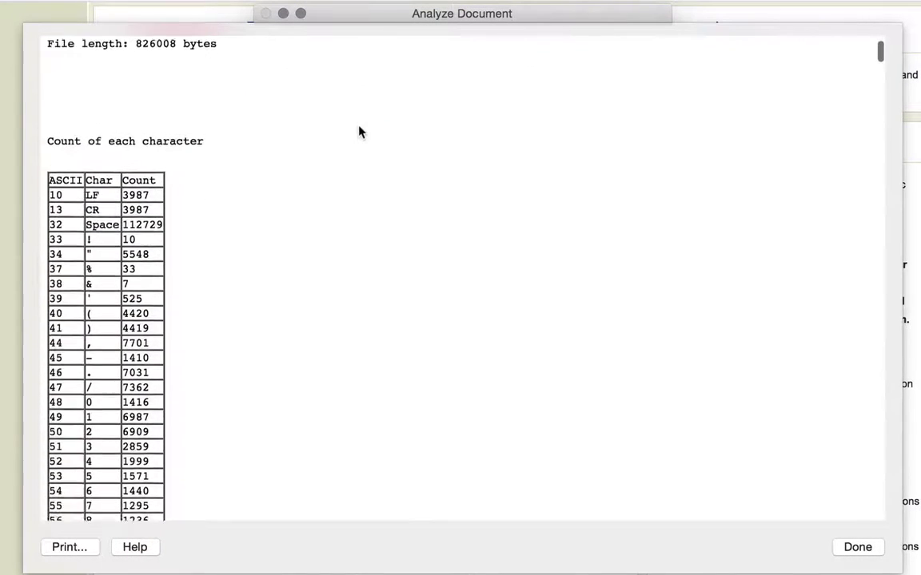
pyautogui.scroll(-5, 359, 132)
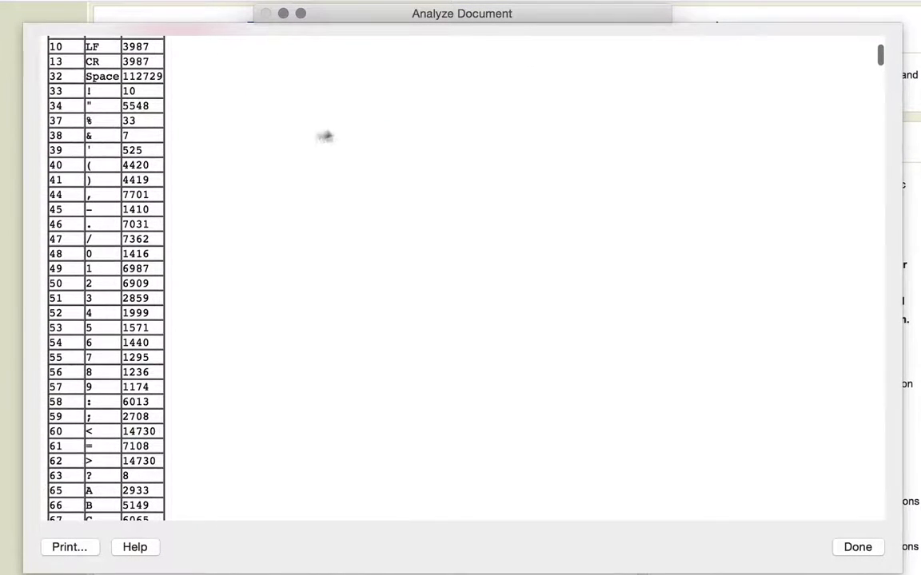
pyautogui.scroll(-10, 120, 76)
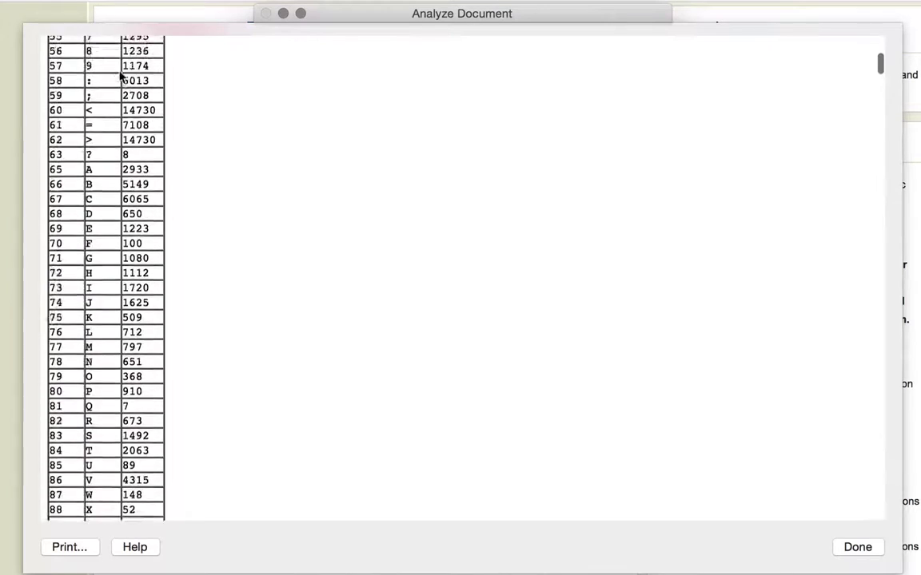
pyautogui.scroll(-20, 119, 76)
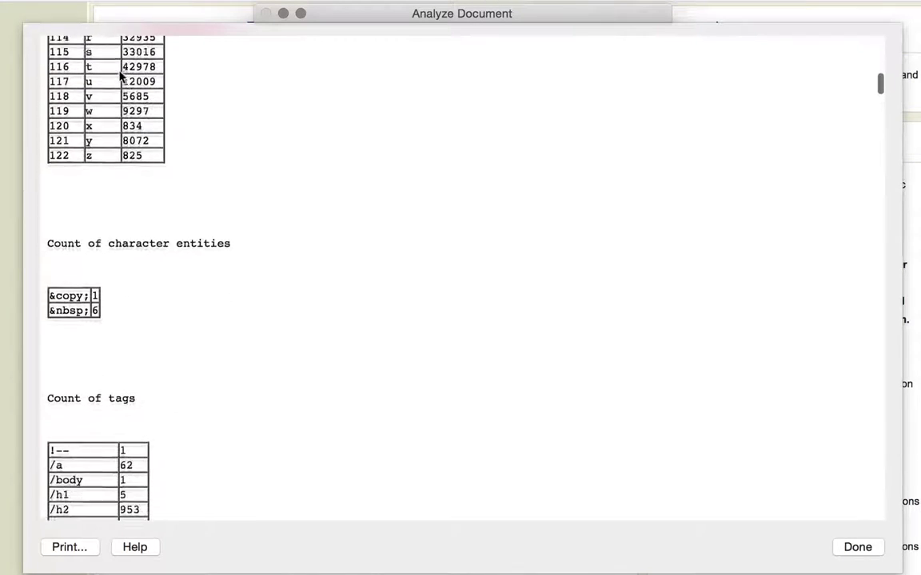
pyautogui.scroll(-1, 120, 76)
pyautogui.scroll(-2, 162, 264)
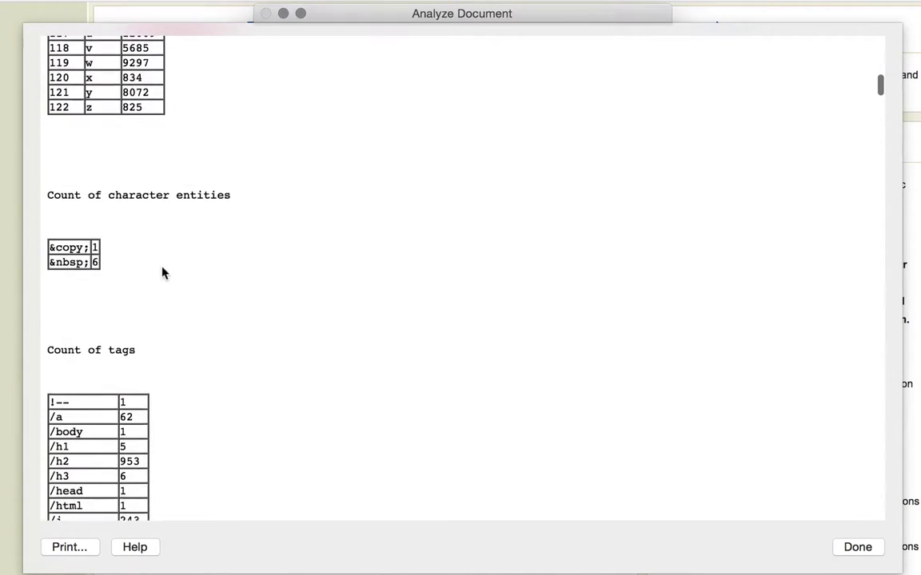
pyautogui.scroll(-20, 163, 273)
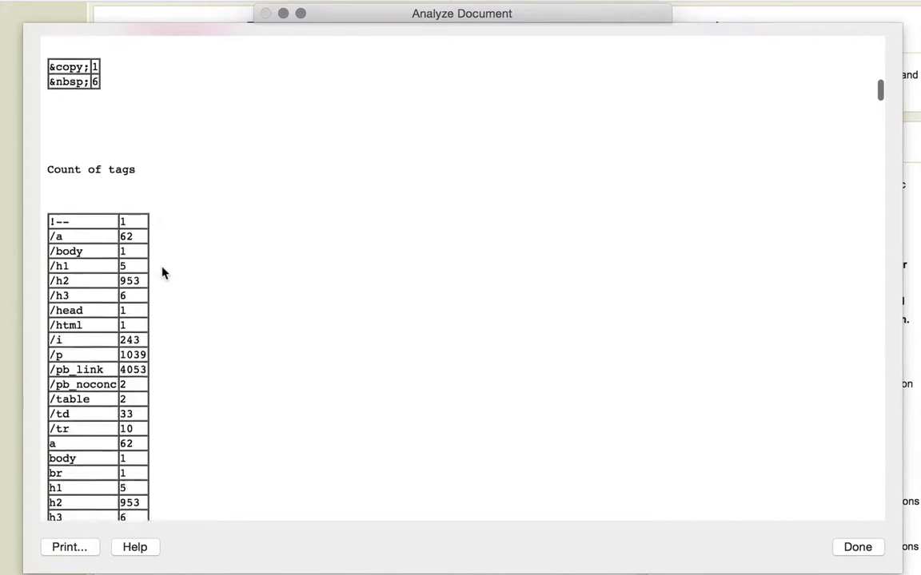
pyautogui.scroll(-12, 162, 274)
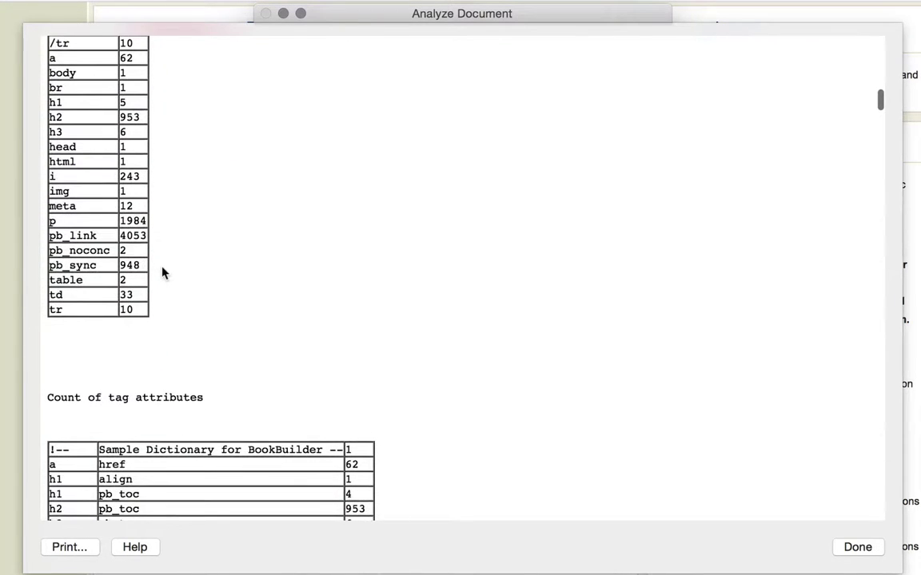
pyautogui.scroll(-13, 163, 273)
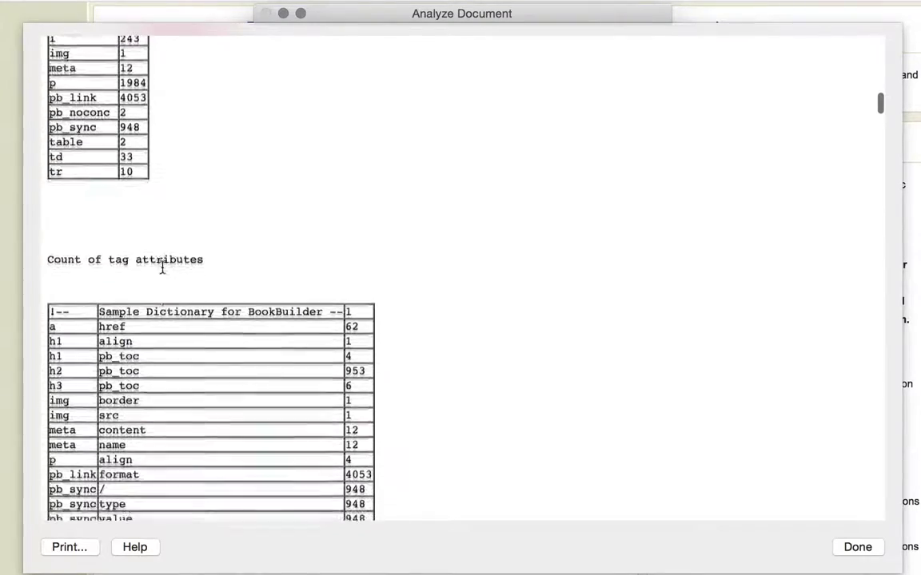
pyautogui.scroll(-20, 163, 263)
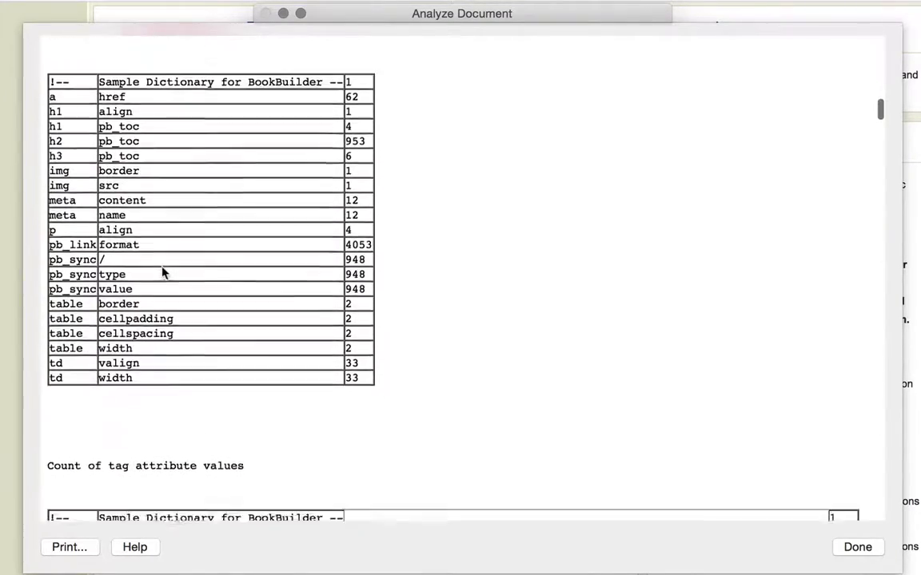
pyautogui.scroll(-15, 162, 272)
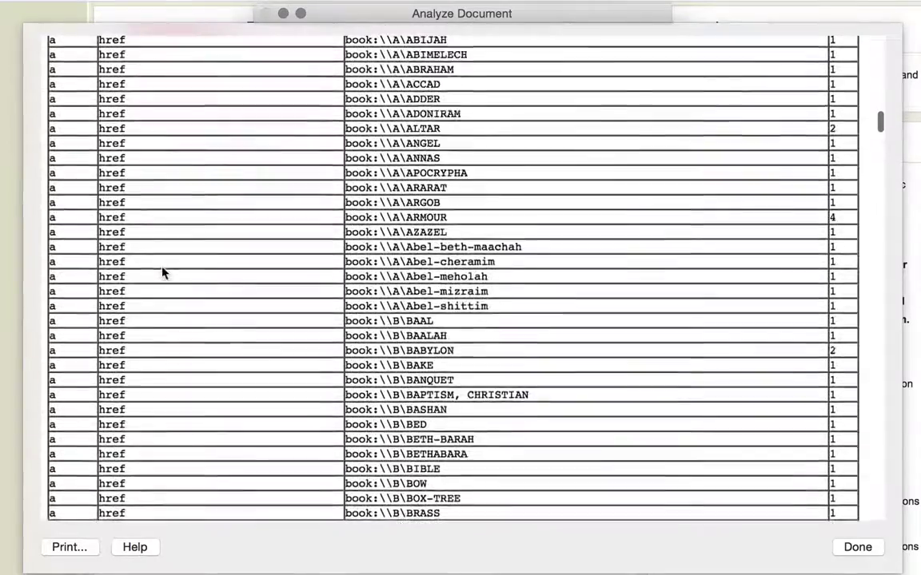
pyautogui.scroll(20, 162, 271)
pyautogui.scroll(10, 163, 271)
pyautogui.scroll(-8, 162, 272)
pyautogui.click(856, 547)
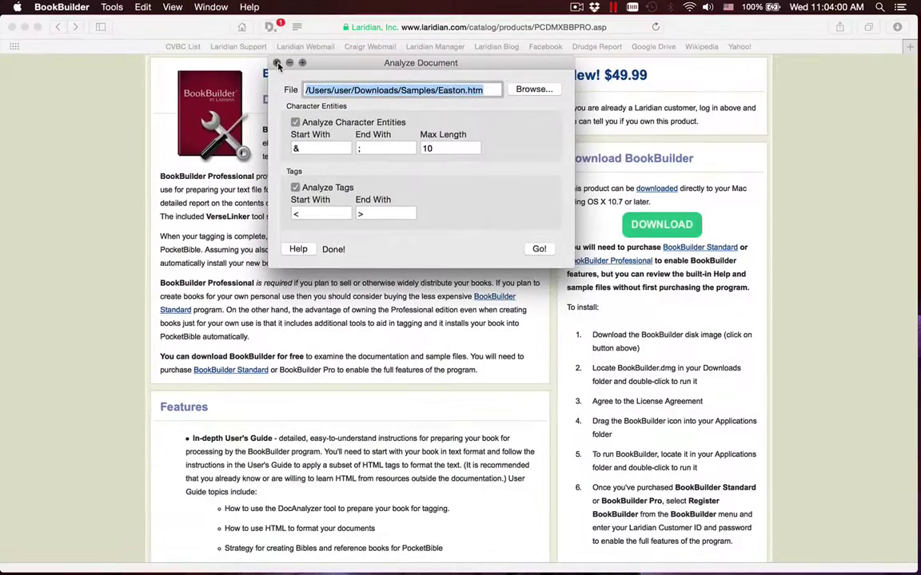
pyautogui.click(266, 13)
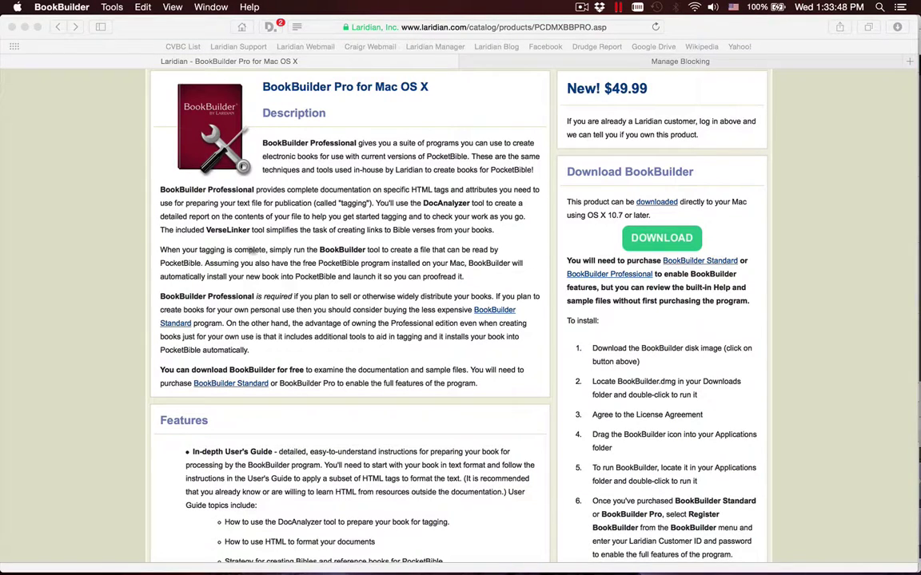
# Open VerseLinker, load verselinker sample.txt from Downloads/Samples and start the linking pass.
pyautogui.click(114, 8)
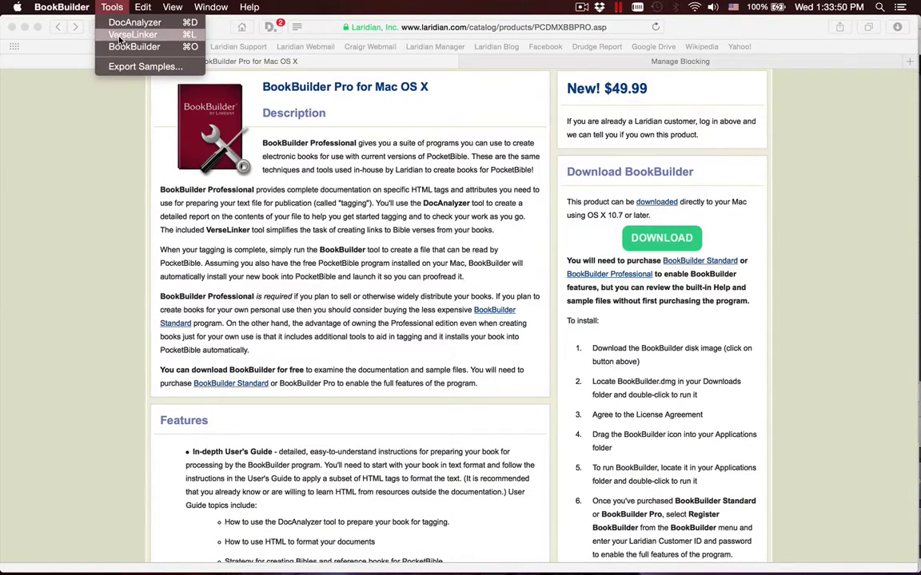
pyautogui.click(110, 36)
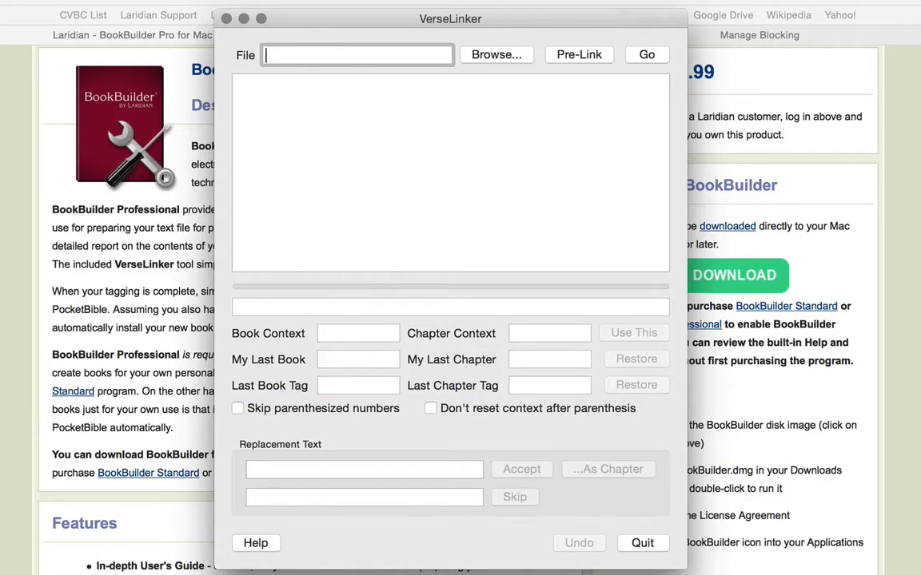
pyautogui.click(492, 56)
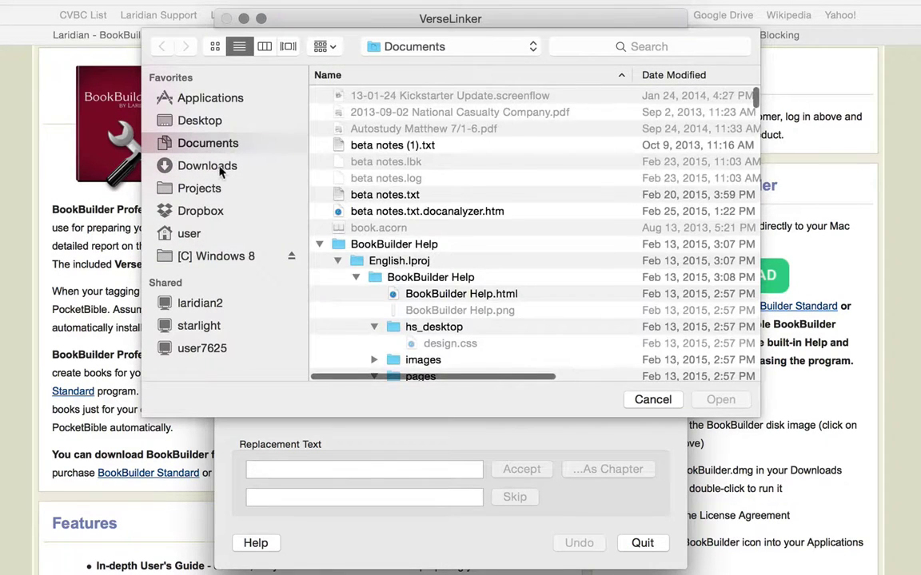
pyautogui.doubleClick(364, 112)
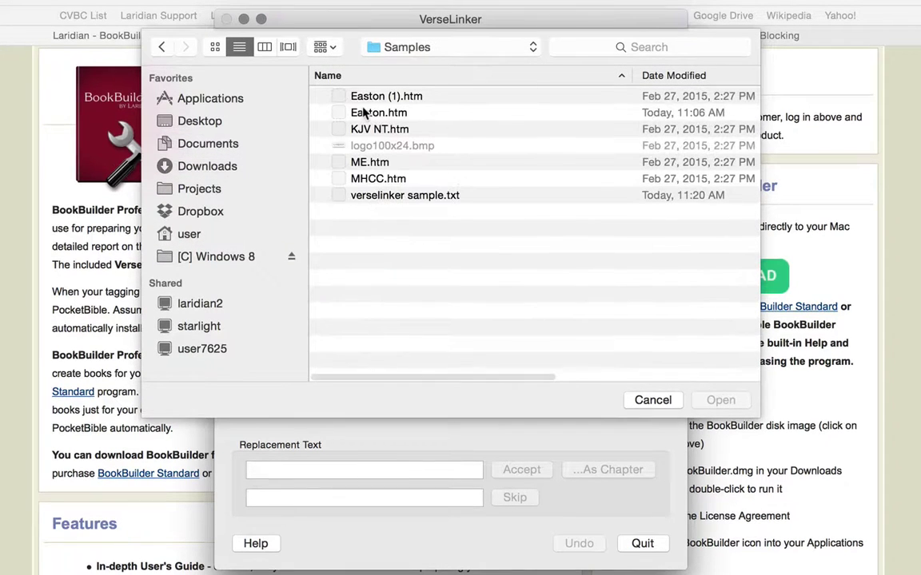
pyautogui.click(386, 195)
pyautogui.doubleClick(386, 195)
pyautogui.click(647, 55)
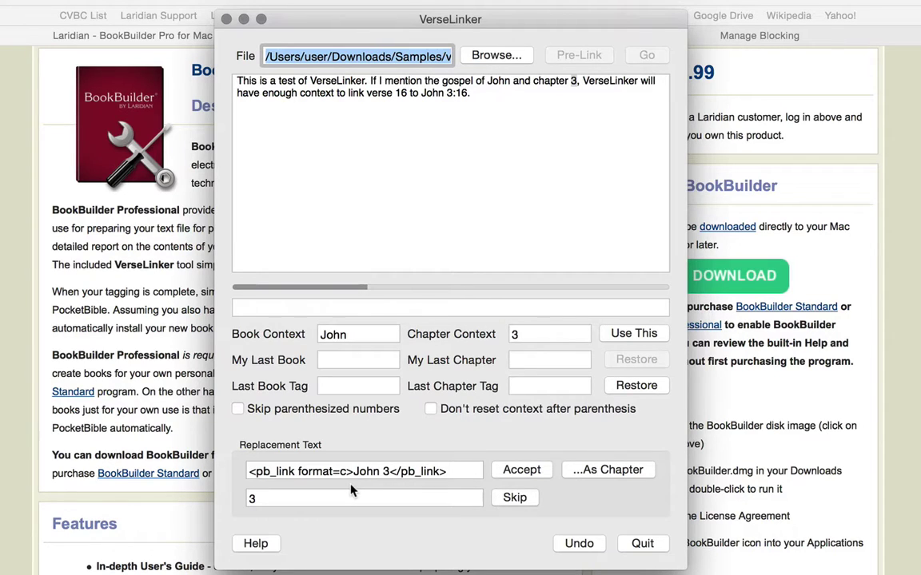
# Accept the proposed links for John 3 and John 3:16, and skip the unrelated 3 in the second paragraph.
pyautogui.click(521, 470)
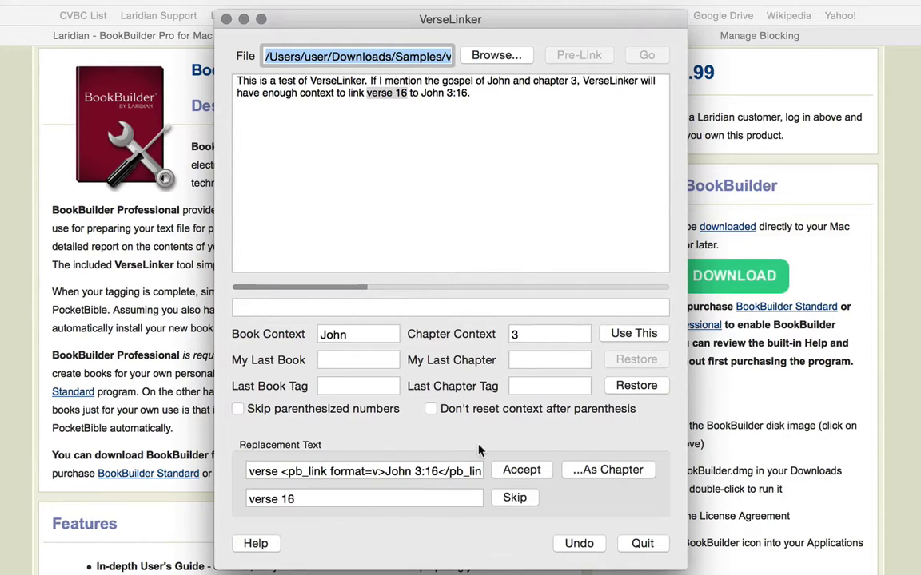
pyautogui.click(511, 474)
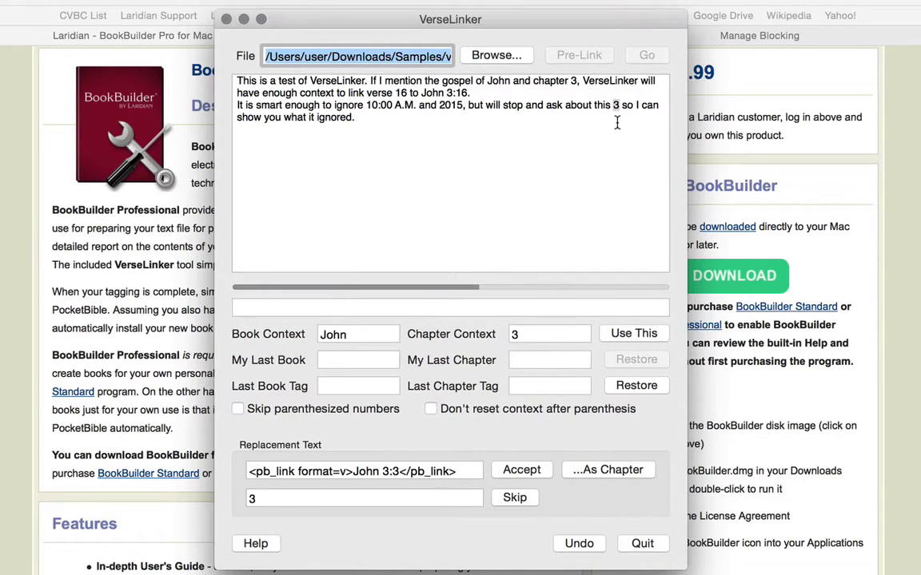
pyautogui.click(515, 498)
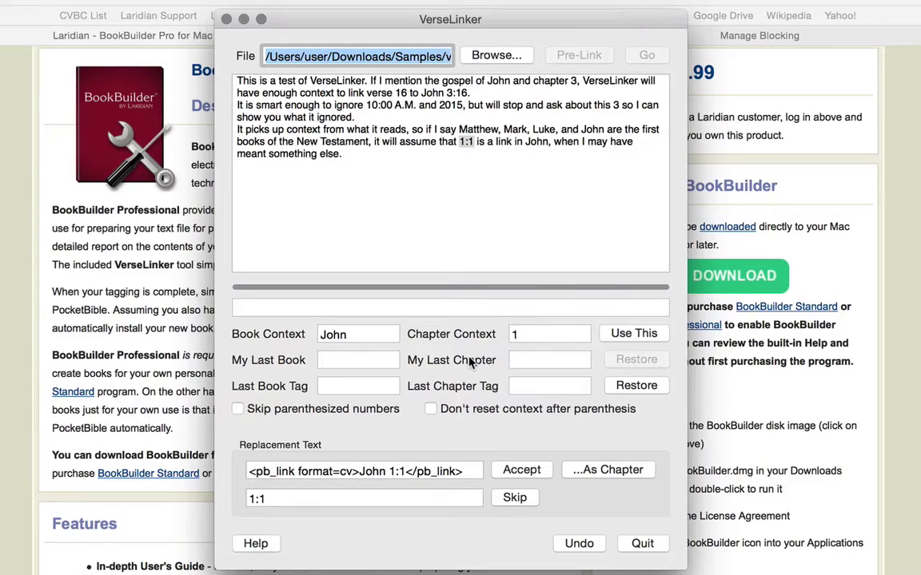
# Set the book context to Daniel, apply it to the 1:1 reference, and accept the Daniel 1:1 link.
pyautogui.doubleClick(348, 335)
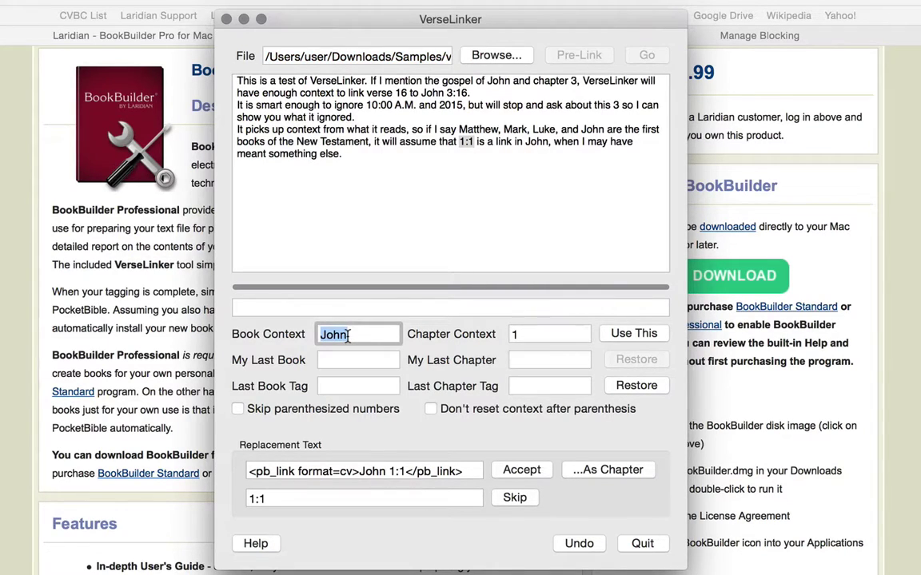
pyautogui.write('Daniel')
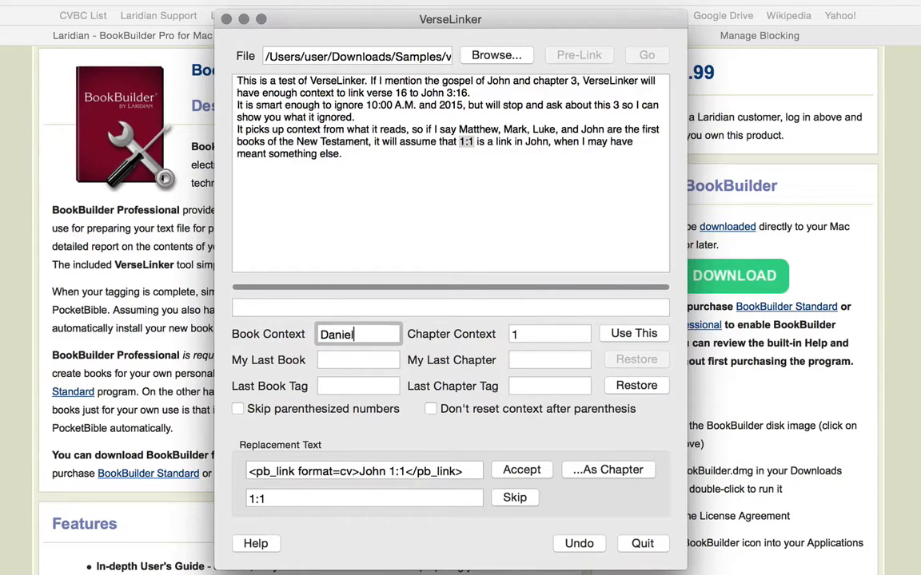
pyautogui.click(635, 335)
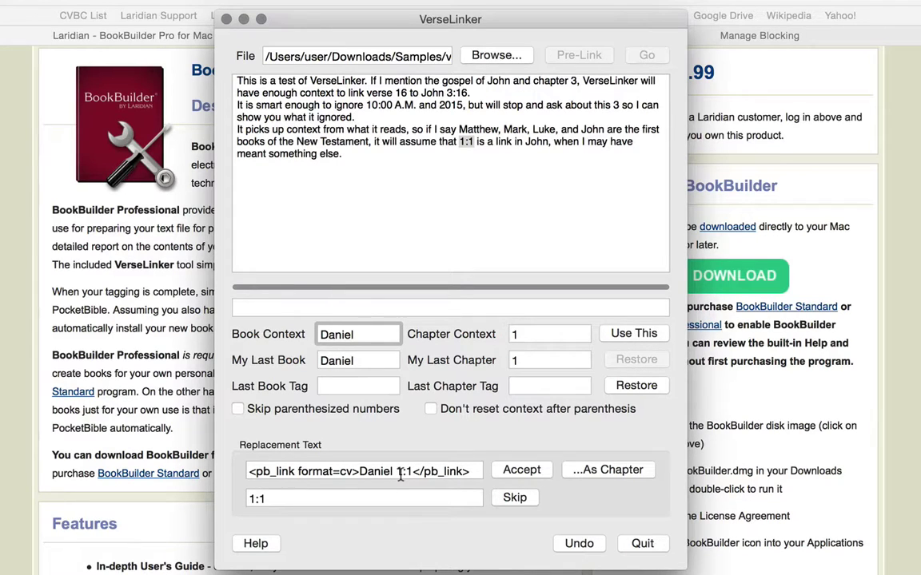
pyautogui.click(521, 471)
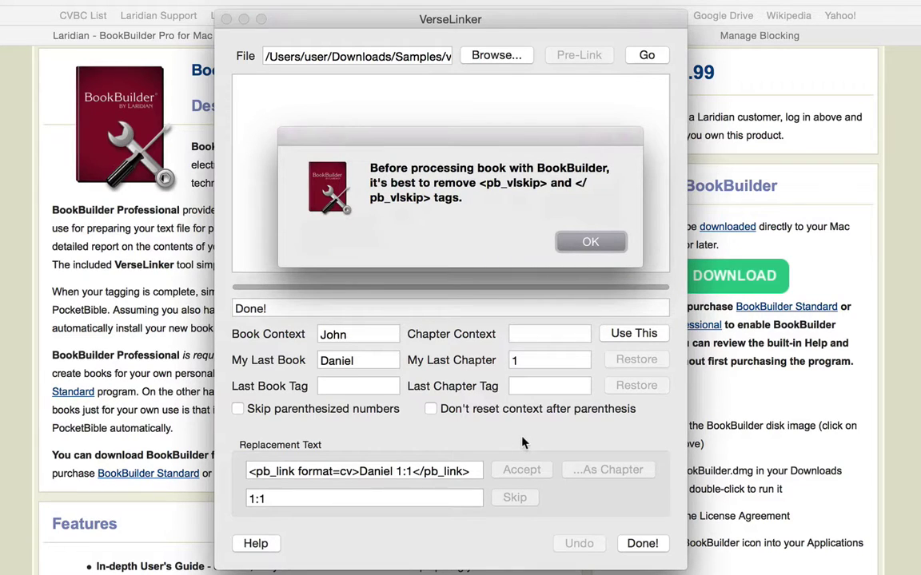
# Dismiss the reminder about removing the pb_vlskip tags and close VerseLinker.
pyautogui.click(592, 244)
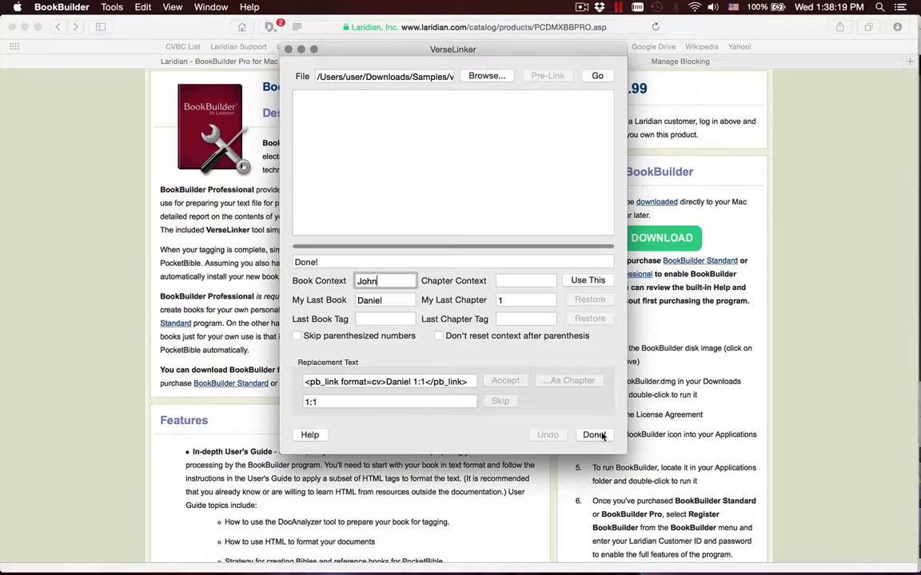
pyautogui.click(596, 435)
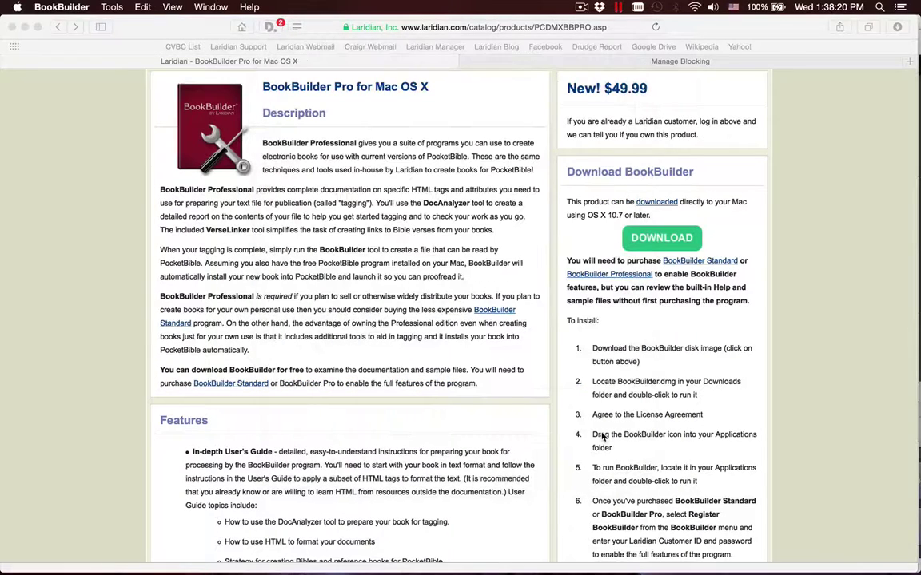
# Open the BookBuilder tool and build Easton.htm from Downloads/Samples with copying to PocketBible on successful build enabled.
pyautogui.click(112, 9)
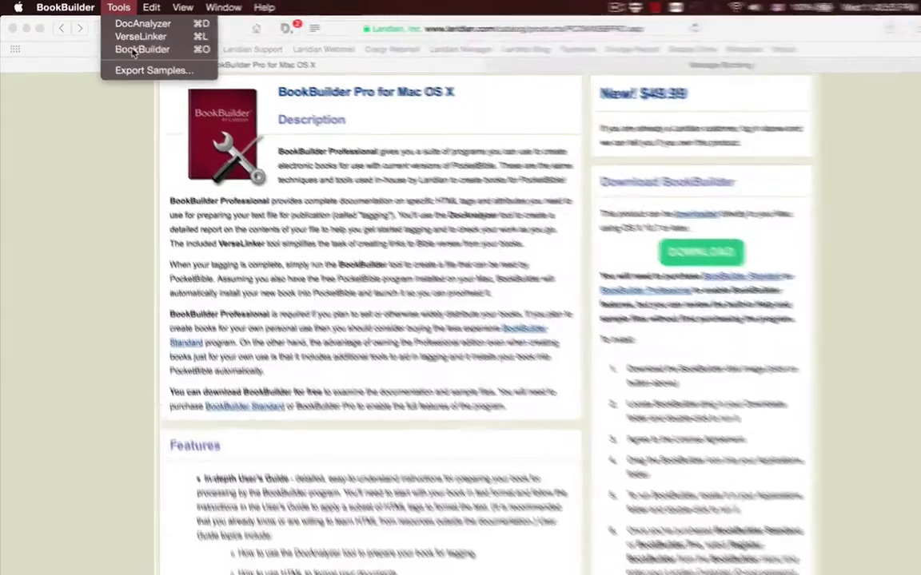
pyautogui.click(125, 48)
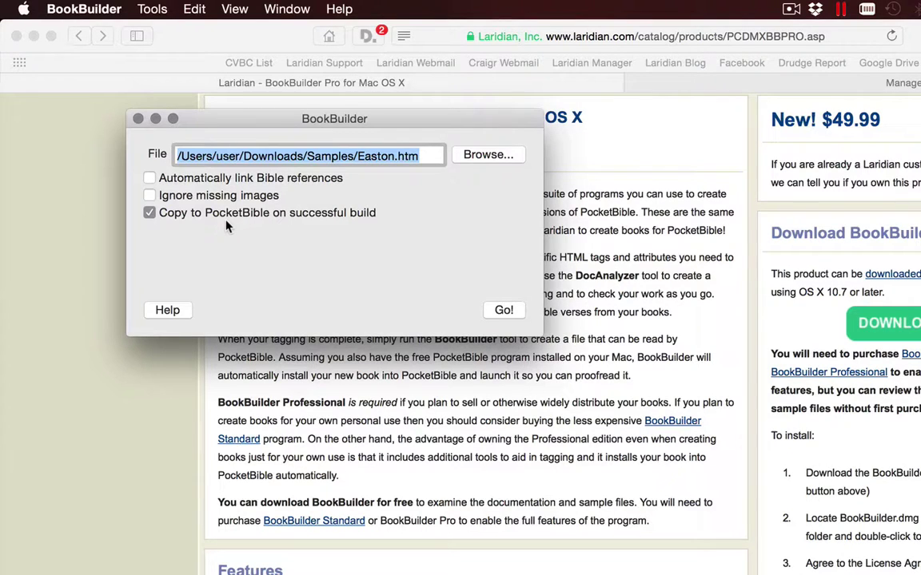
pyautogui.click(503, 311)
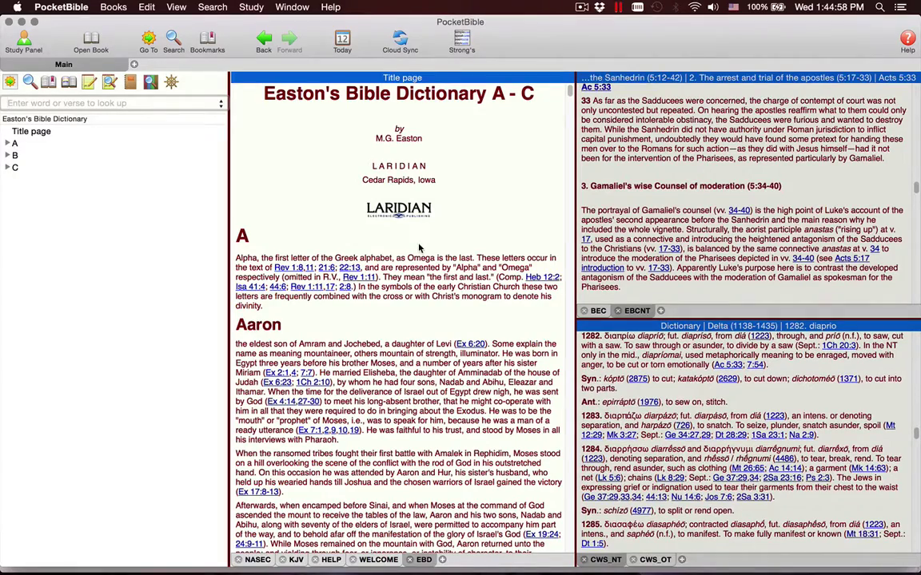
# Examine the built Easton's Bible Dictionary in PocketBible, checking the title page, headings and Bible reference links through the Aaron article.
pyautogui.scroll(-5, 419, 248)
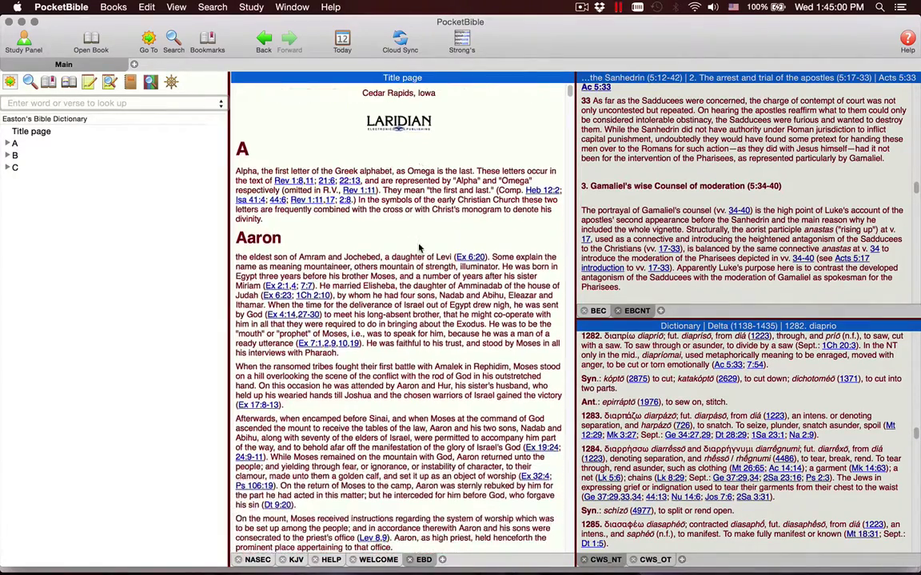
pyautogui.scroll(-4, 419, 243)
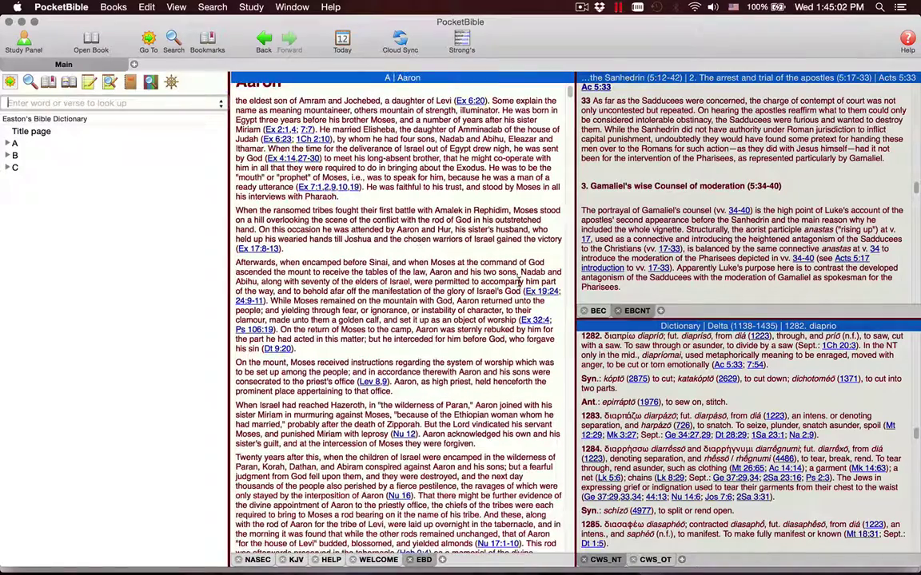
pyautogui.moveTo(538, 292)
pyautogui.scroll(-5, 437, 272)
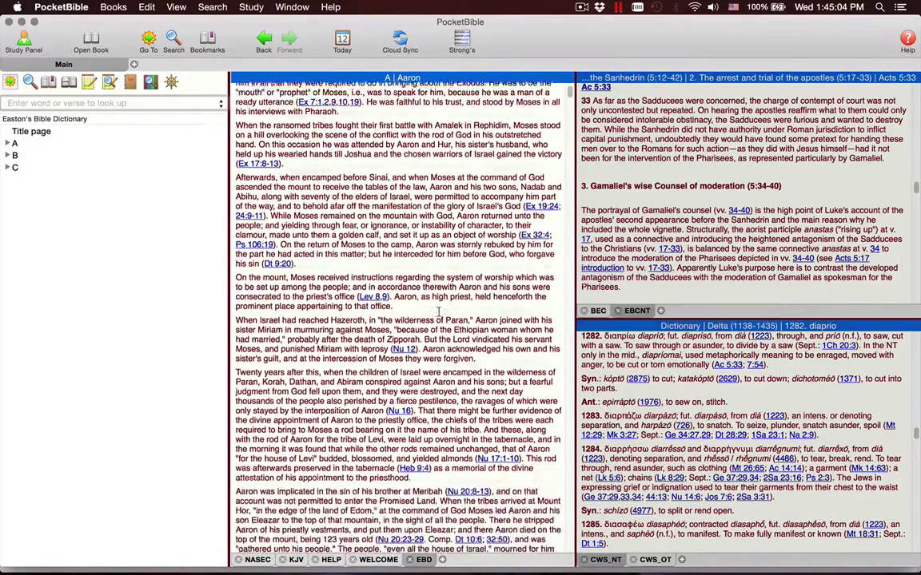
pyautogui.scroll(-3, 438, 312)
# Switch back to BookBuilder, open the BookBuilder Help and extend its window to show more of the overview.
pyautogui.press('super+Tab')
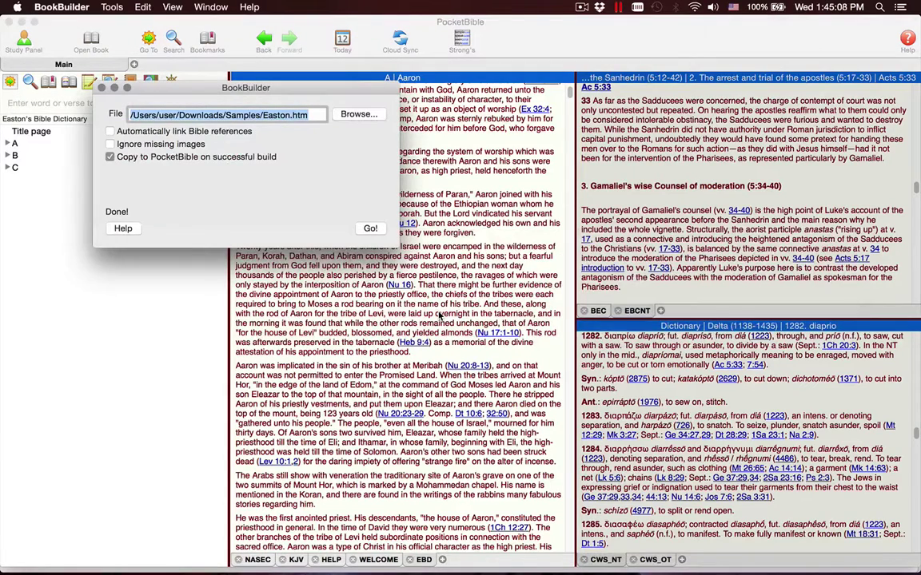
pyautogui.click(112, 8)
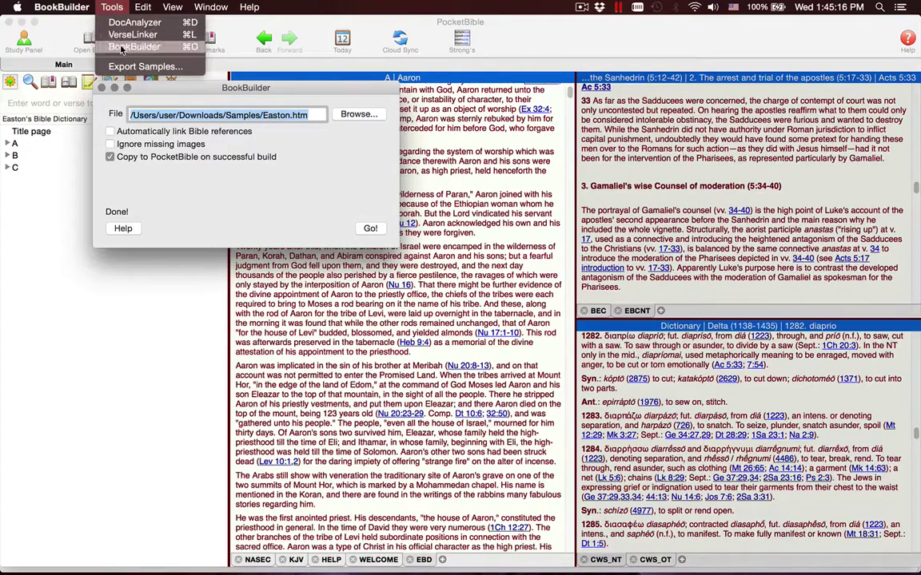
pyautogui.moveTo(250, 7)
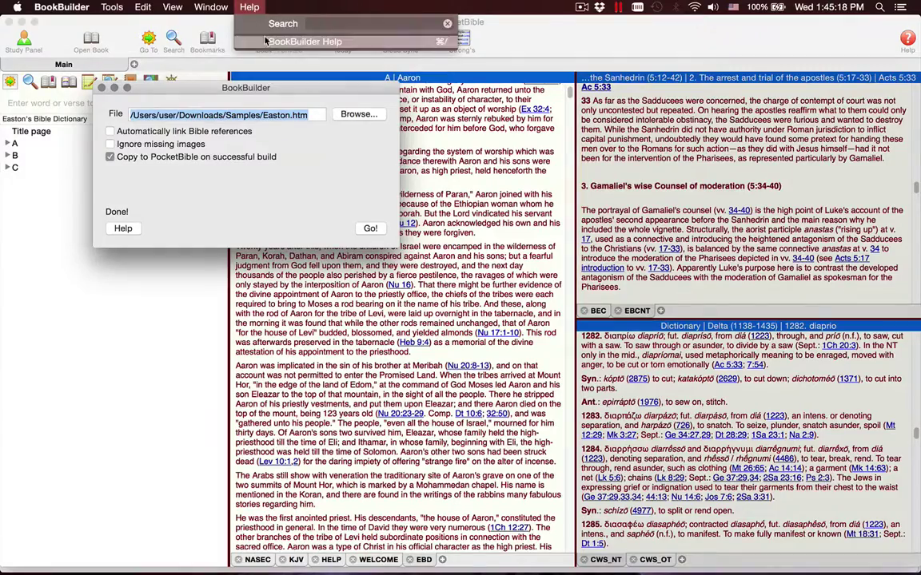
pyautogui.click(266, 41)
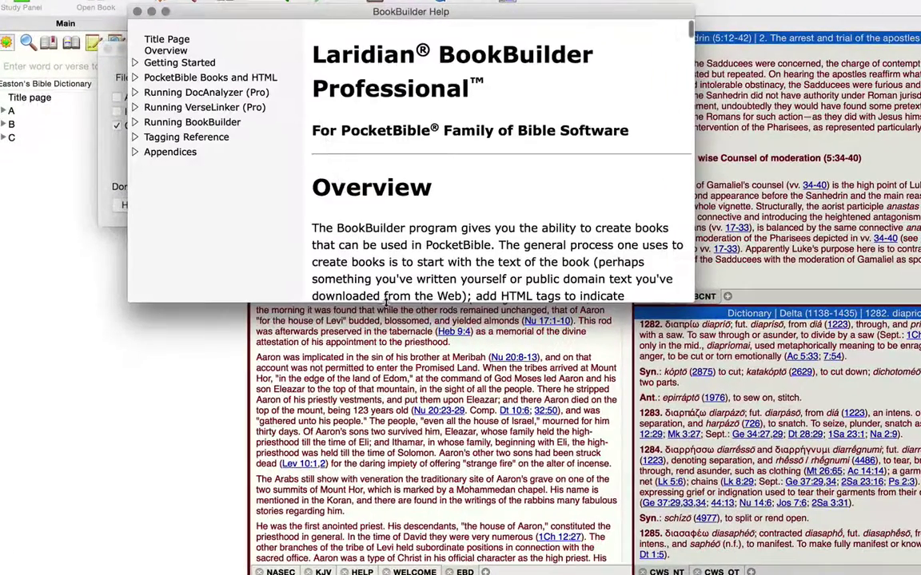
pyautogui.moveTo(383, 302); pyautogui.dragTo(386, 564)
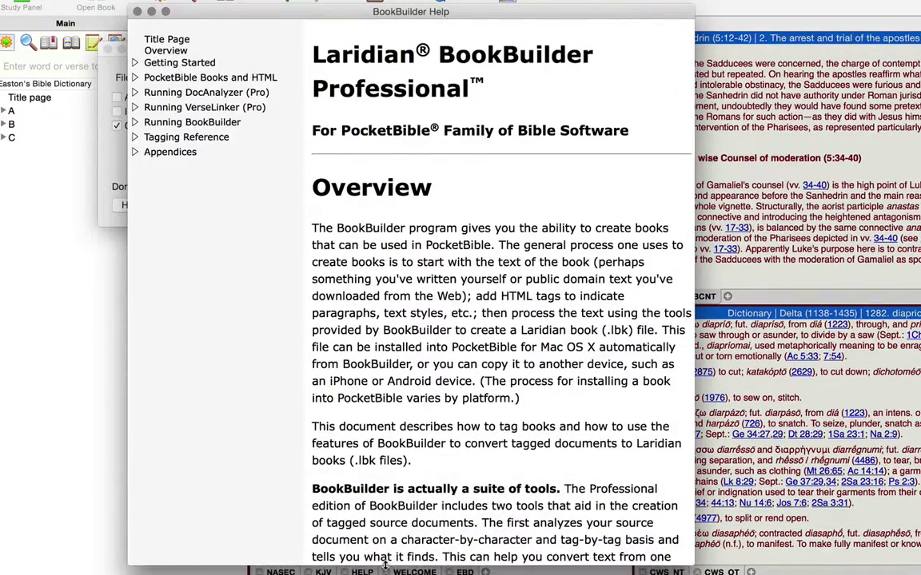
# Expand the PocketBible Books and HTML help chapter and read its sections on authoring, basic HTML, character entities and tags.
pyautogui.click(136, 77)
pyautogui.click(192, 77)
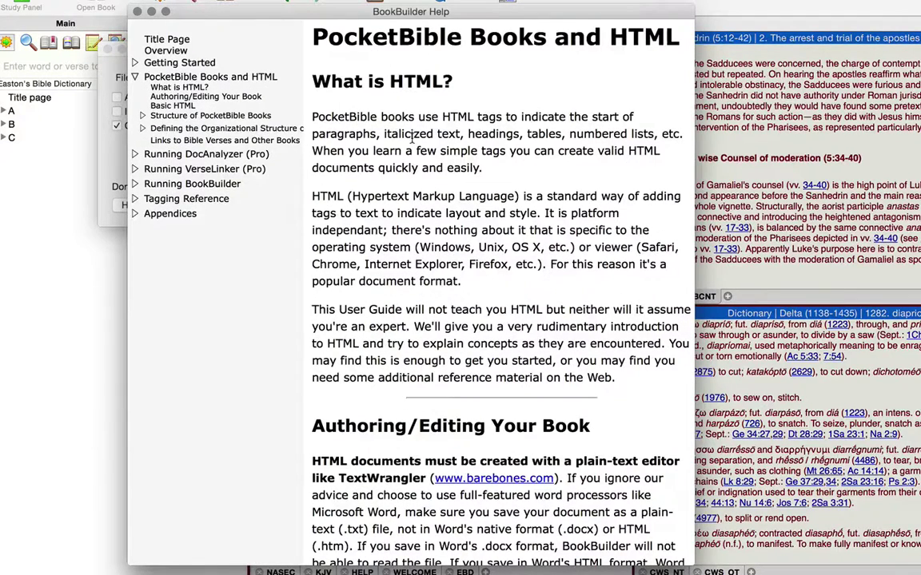
pyautogui.scroll(-10, 412, 137)
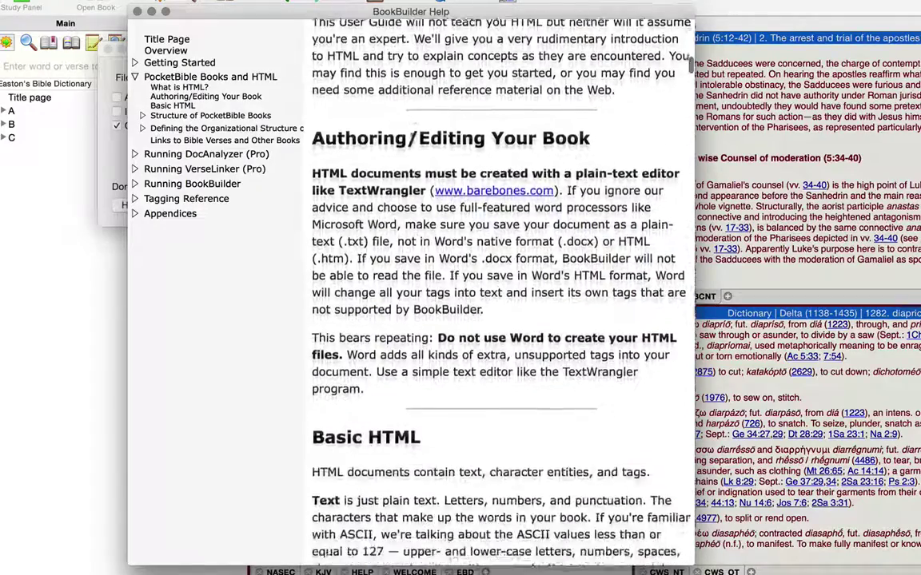
pyautogui.scroll(-10, 414, 142)
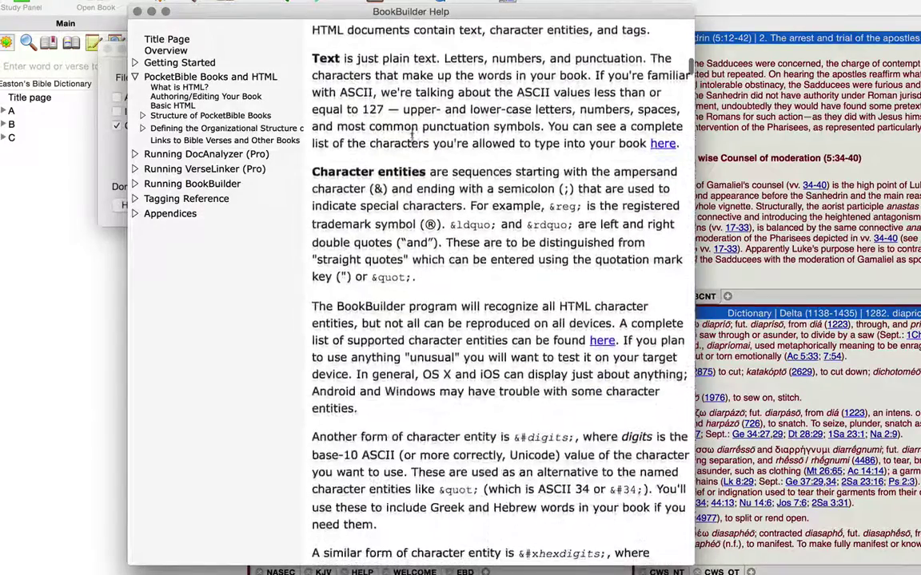
pyautogui.scroll(-3, 412, 137)
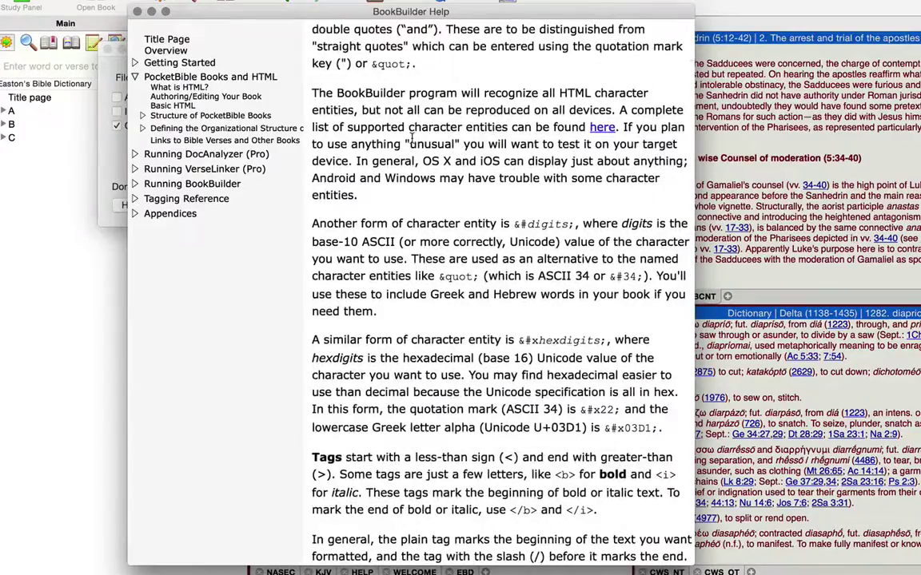